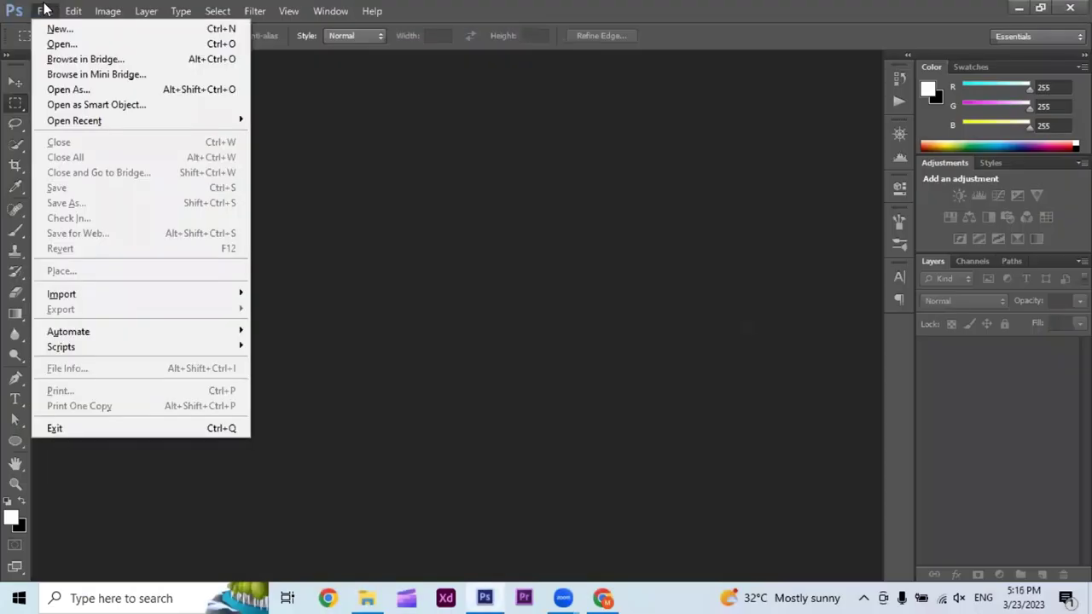
Step: Load the francesco-ungaro sea turtle photo into Camera Raw
left_click(67, 43)
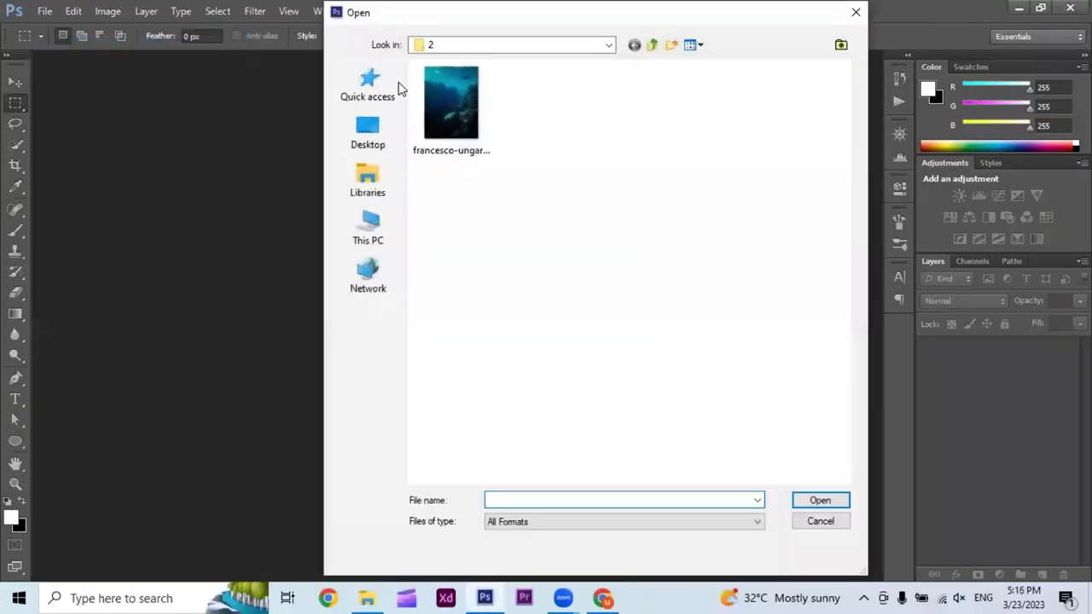
left_click(450, 102)
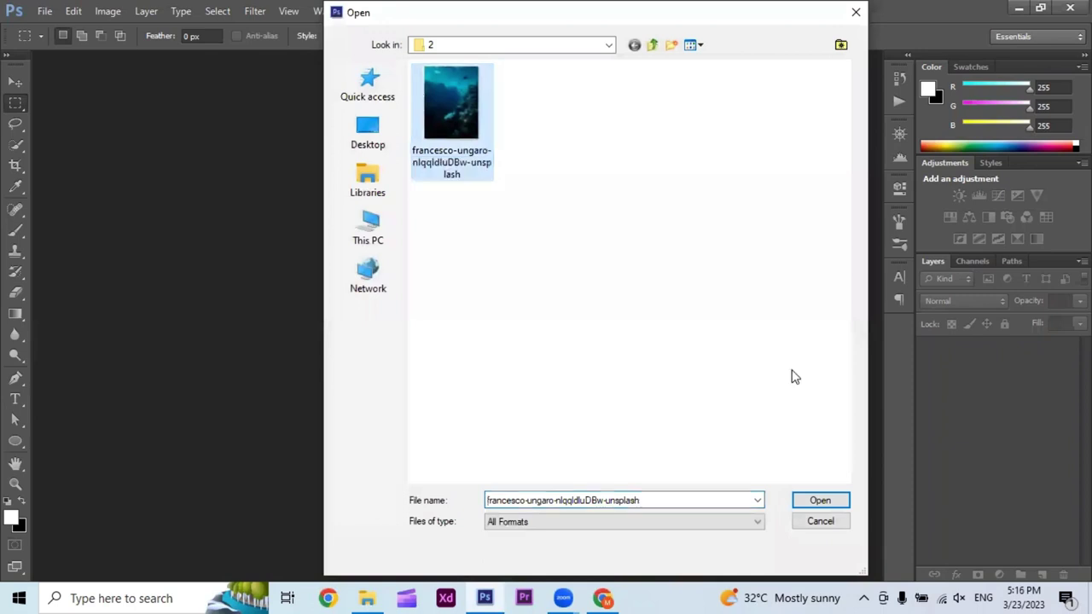
left_click(820, 502)
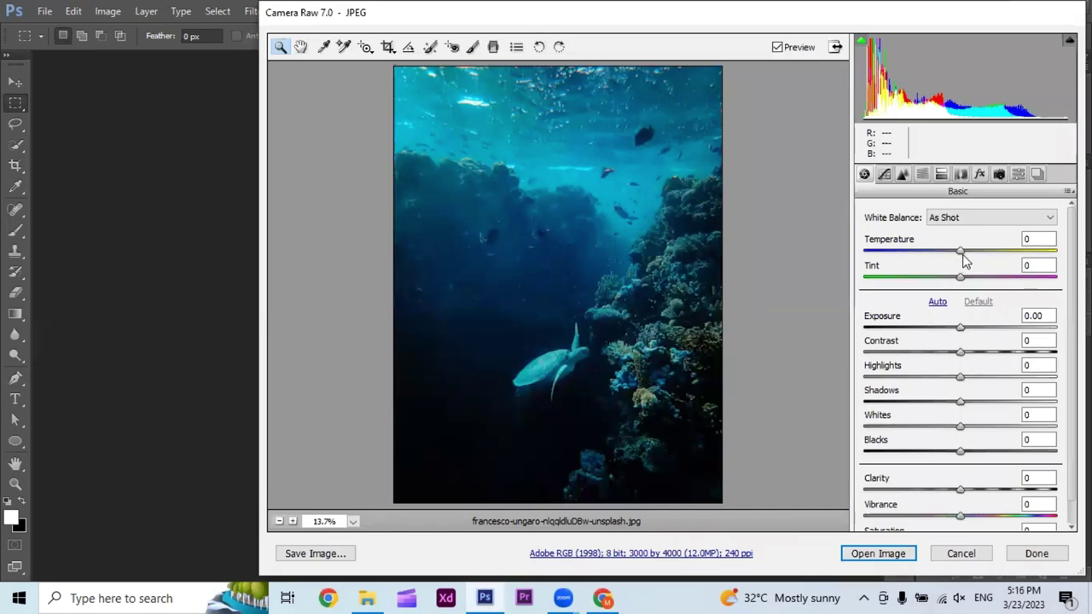
Step: Cool the Temperature to -13 and set Contrast to +18
left_click_drag(961, 253, 949, 253)
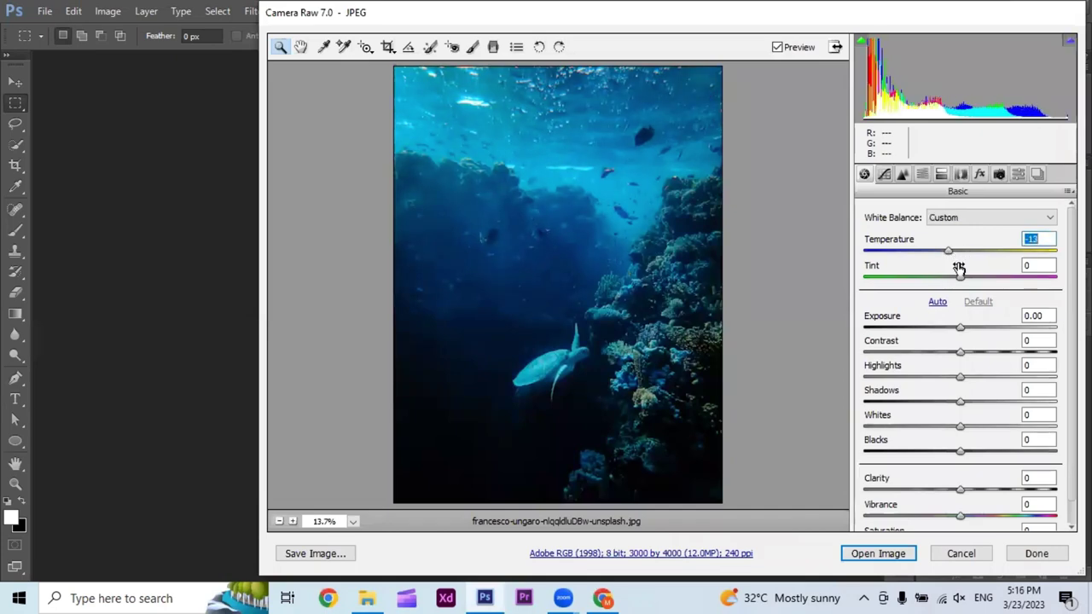
key("Tab")
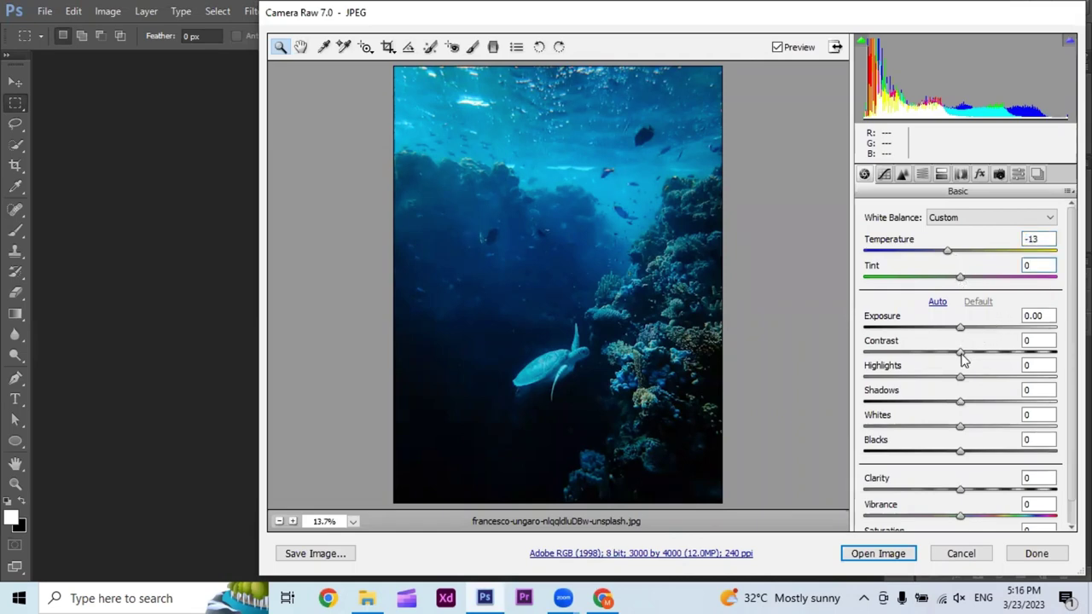
left_click_drag(960, 352, 981, 352)
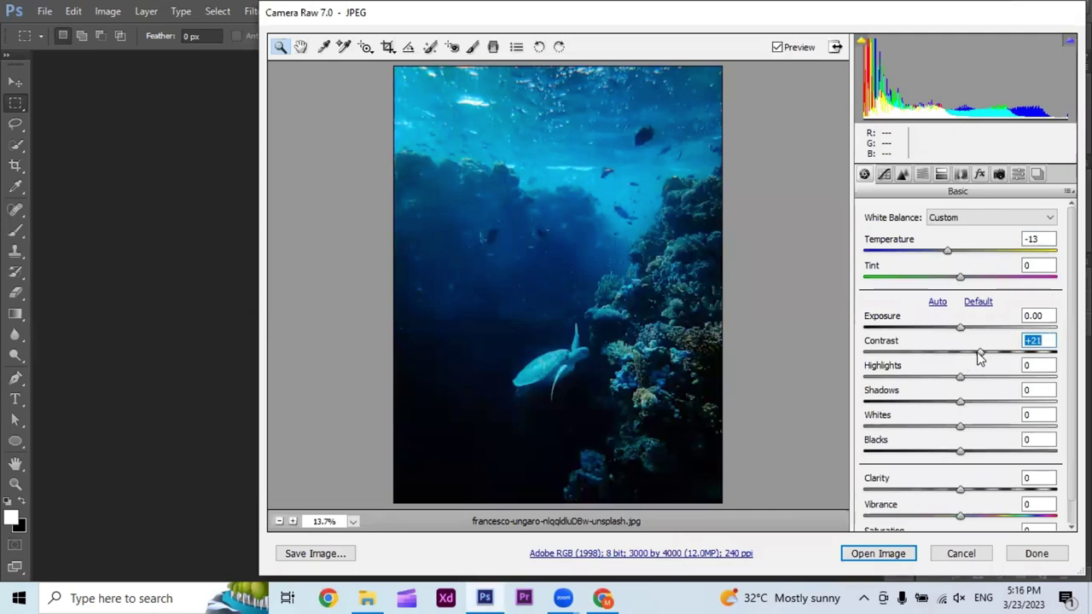
left_click_drag(978, 357, 976, 357)
left_click(1043, 340)
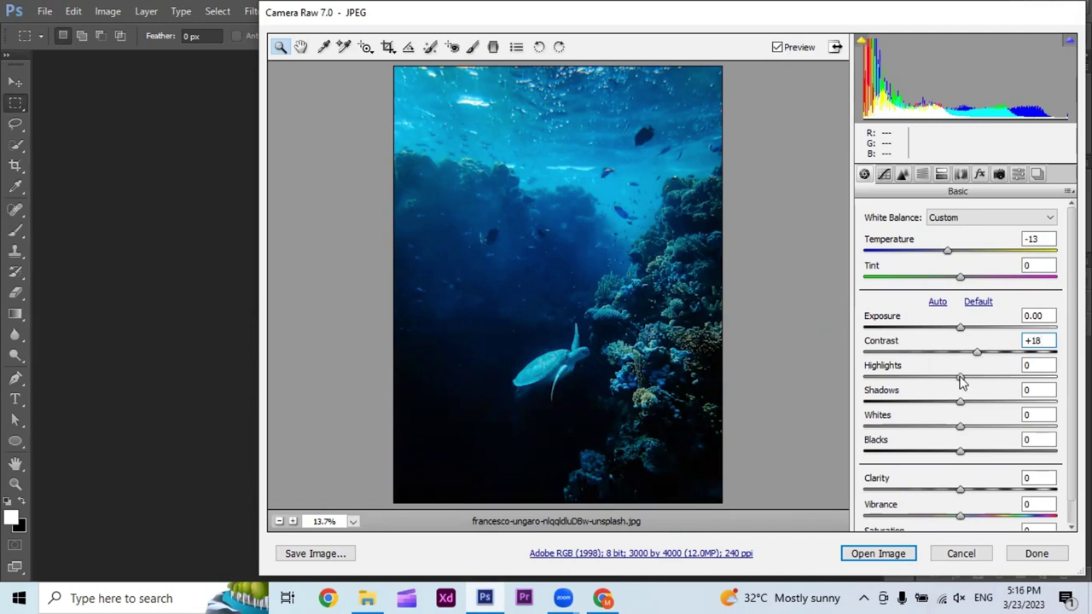
Step: Lower Highlights to -20 and bring Shadows toward -10
mouse_move(961, 378)
left_mouse_down()
mouse_move(929, 378)
mouse_move(941, 384)
left_mouse_up()
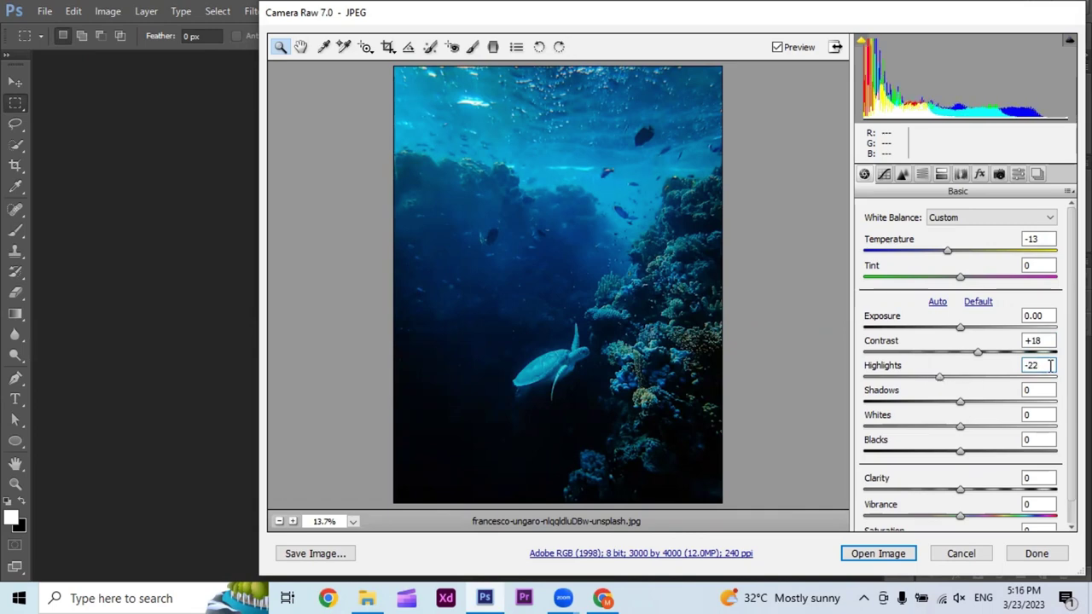
key("Up")
key("Up")
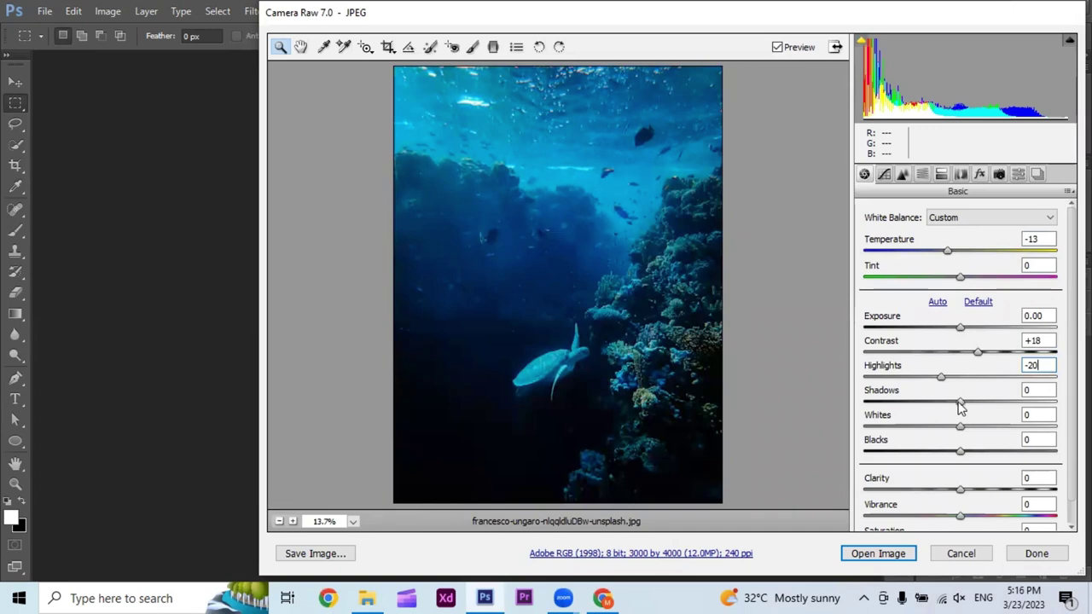
mouse_move(960, 402)
left_mouse_down()
mouse_move(970, 402)
mouse_move(938, 409)
mouse_move(958, 405)
left_mouse_up()
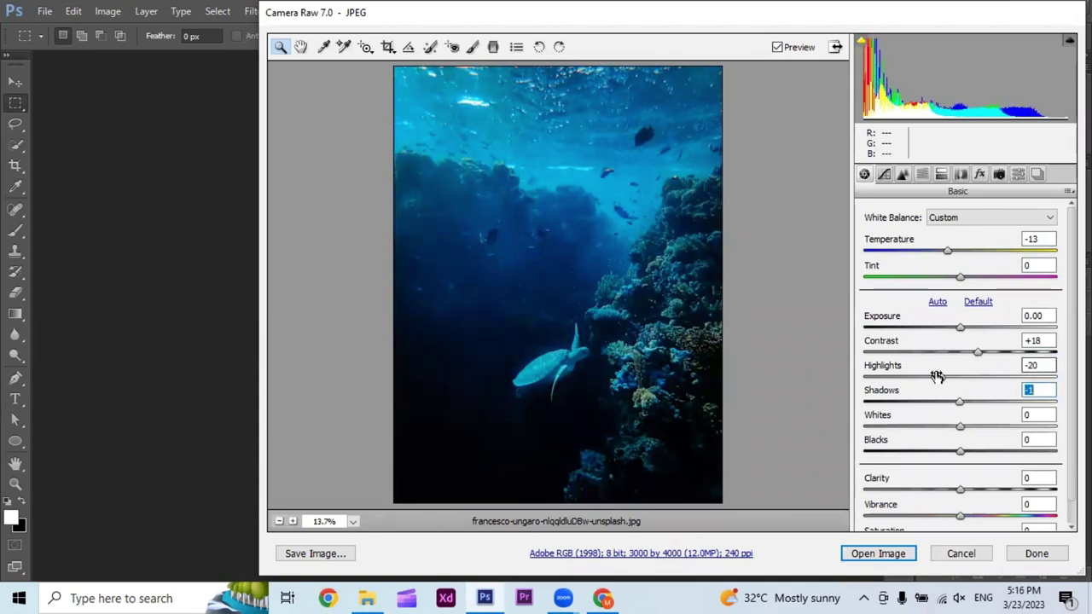
left_click_drag(961, 407, 952, 384)
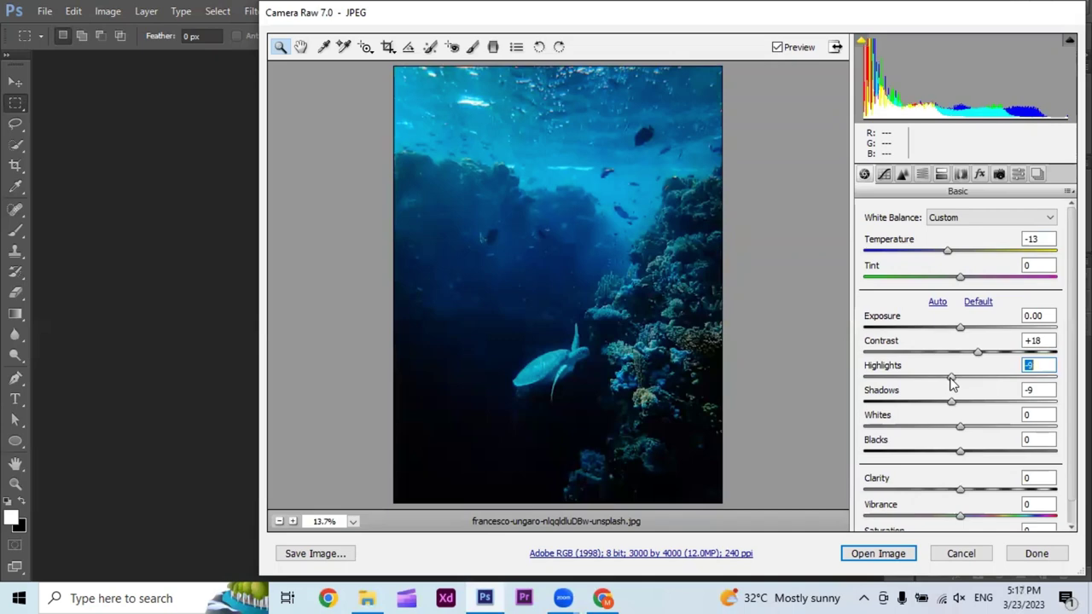
key("Down")
key("Down")
key("Down")
key("Down")
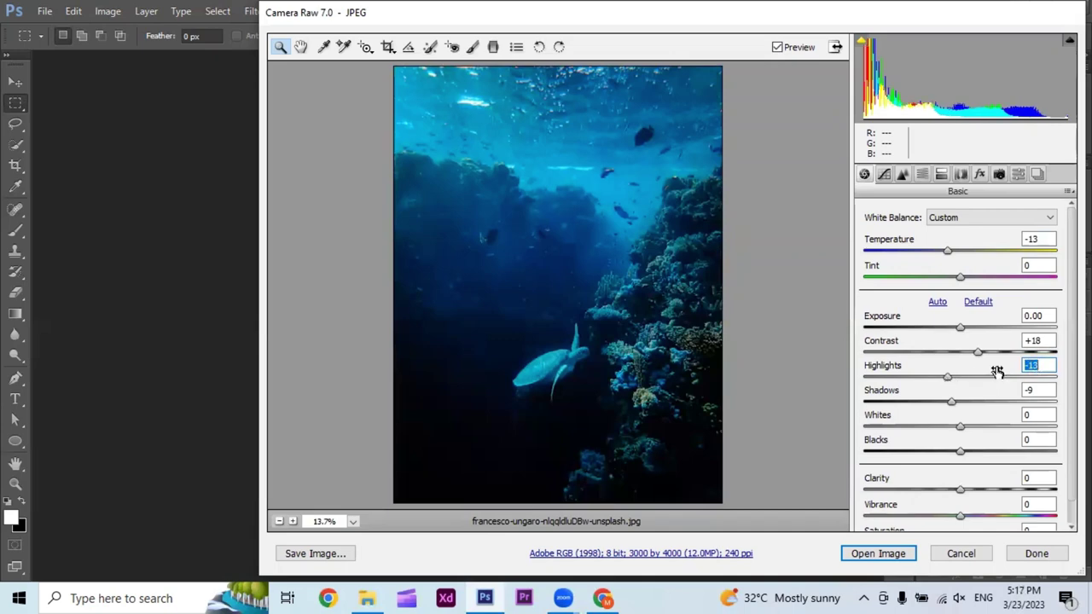
type("-20")
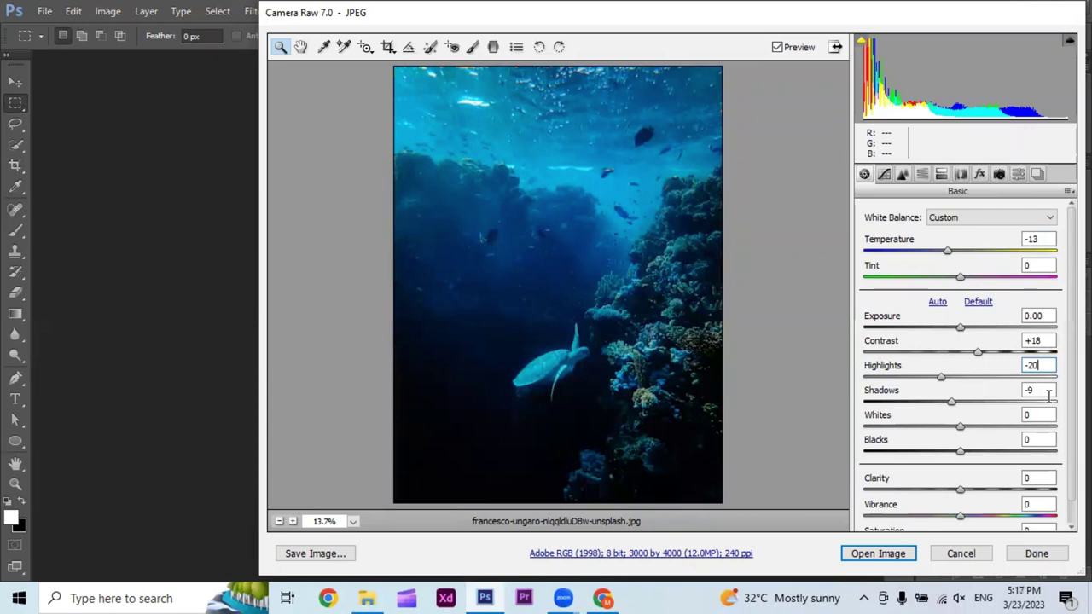
key("BackSpace")
Step: Finish Shadows at -10 and set Saturation to +5
type("10")
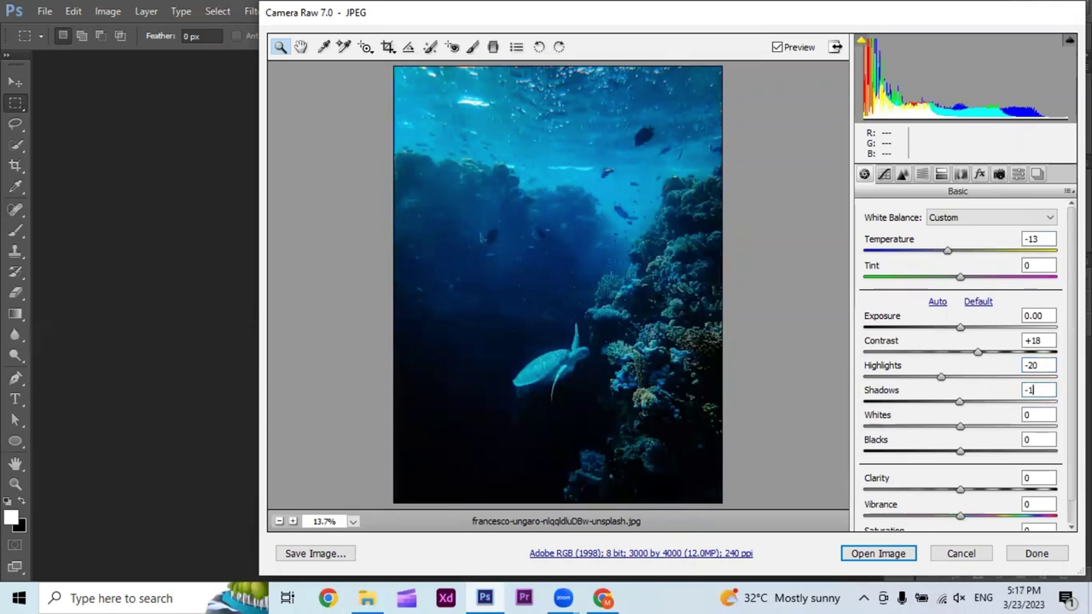
scroll(952, 461, "down", 1)
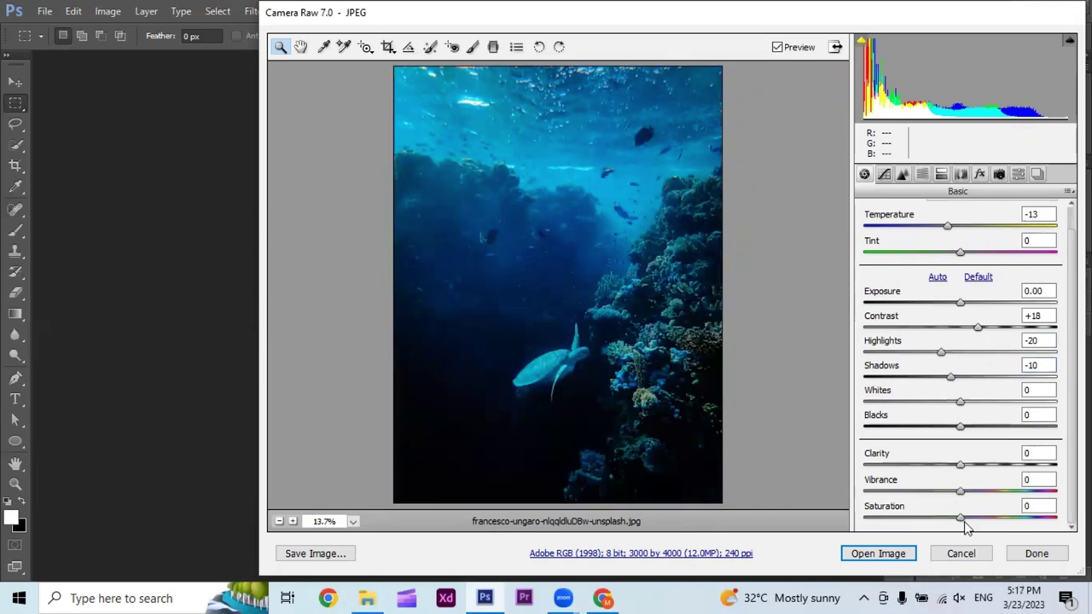
left_click_drag(962, 523, 971, 522)
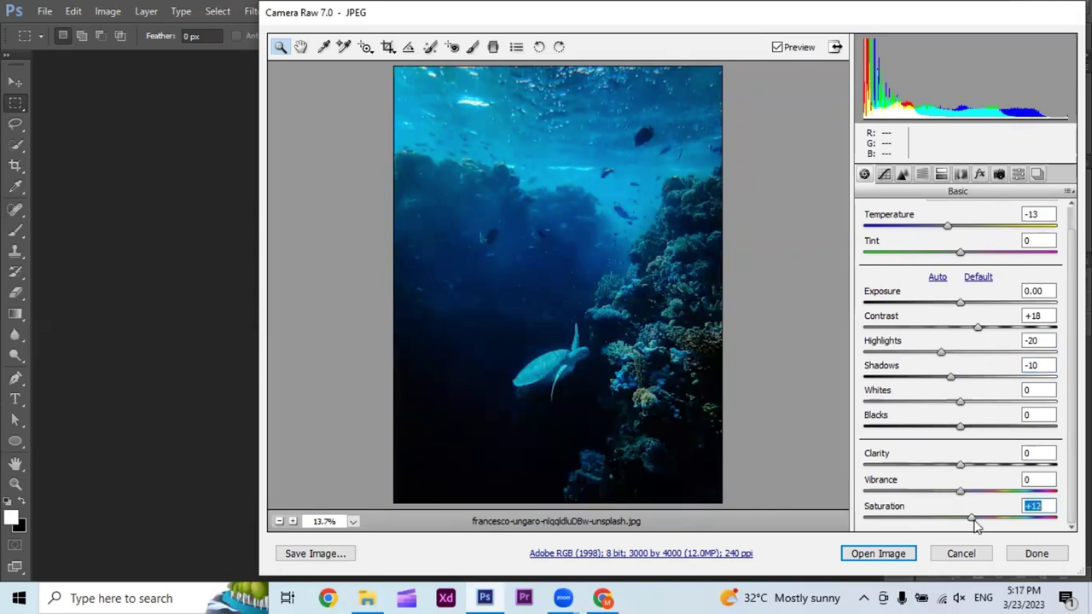
left_click(1043, 505)
key("BackSpace")
type("5")
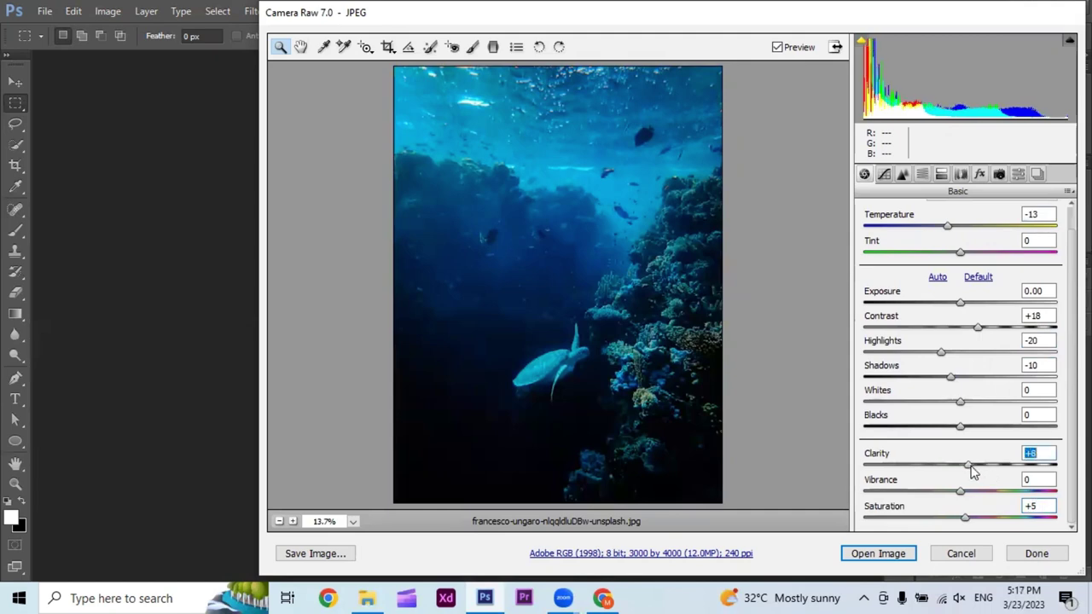
Step: Reset Vibrance to 0 and raise Clarity to +5
mouse_move(961, 466)
left_mouse_down()
mouse_move(905, 480)
mouse_move(957, 468)
left_mouse_up()
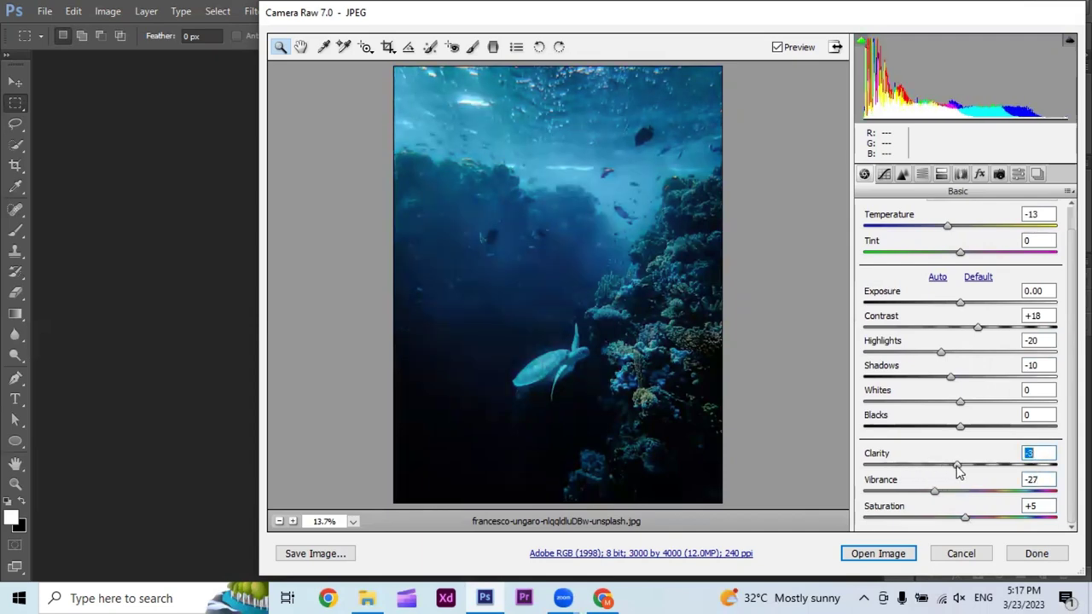
left_click(1034, 480)
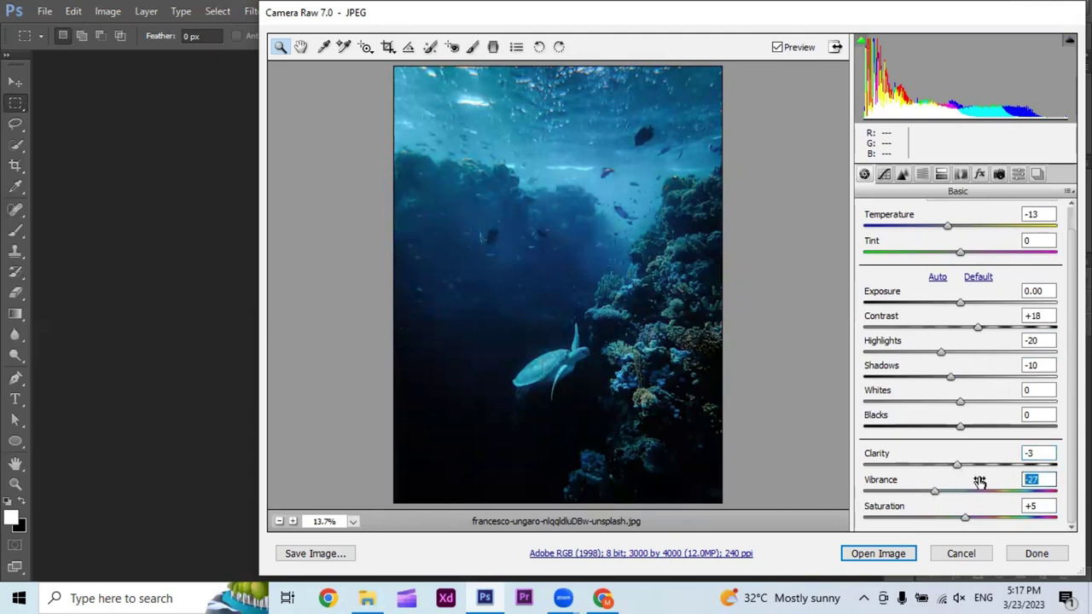
double_click(980, 482)
mouse_move(956, 467)
left_mouse_down()
mouse_move(971, 469)
mouse_move(960, 474)
left_mouse_up()
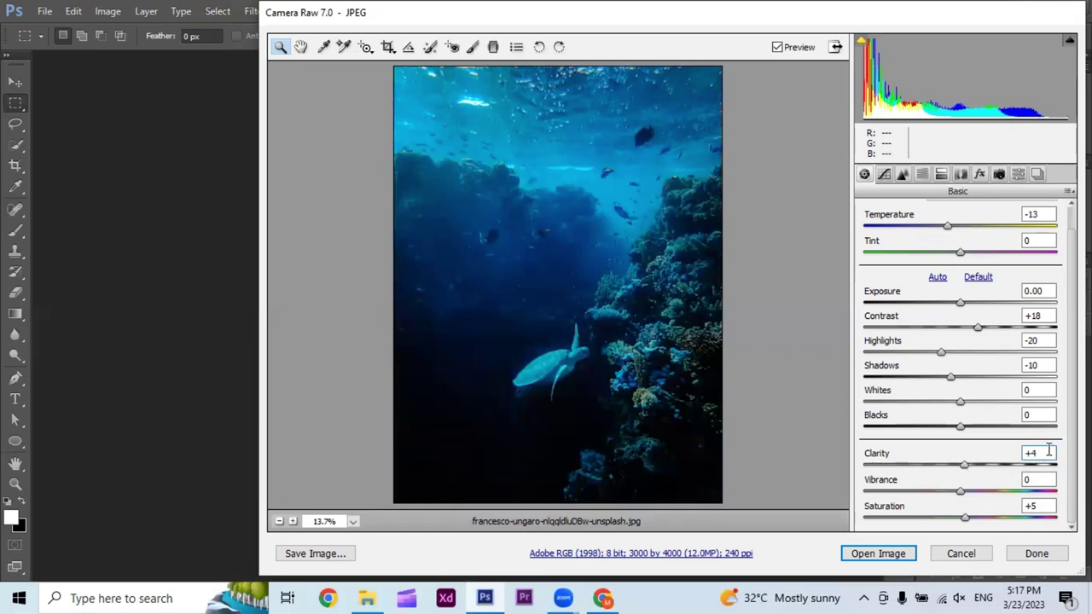
key("Up")
Step: Set the parametric tone curve to Lights +18 and Darks -8
left_click(885, 175)
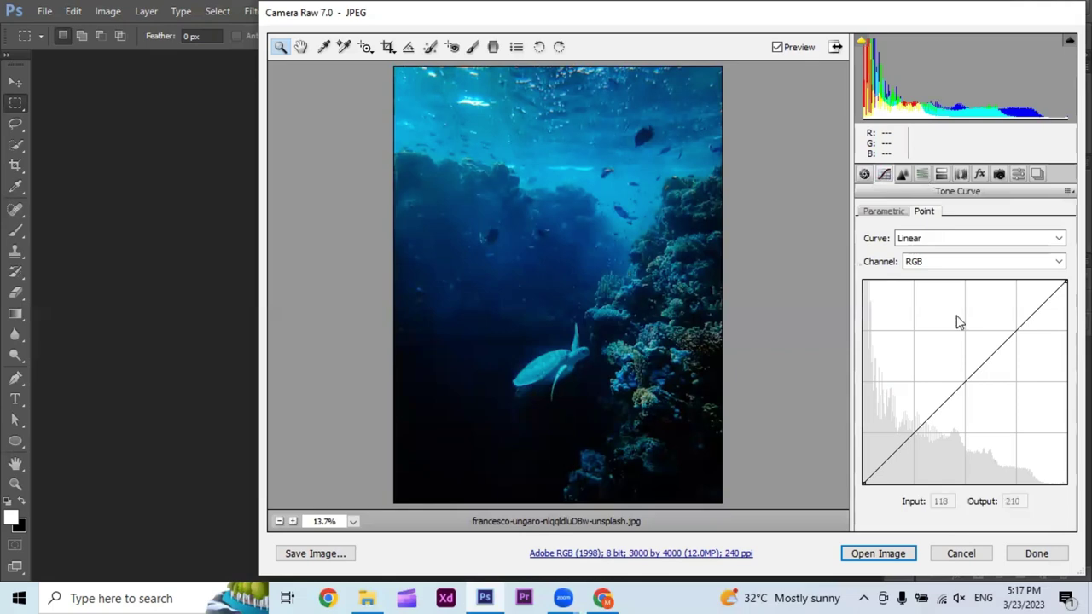
left_click(885, 212)
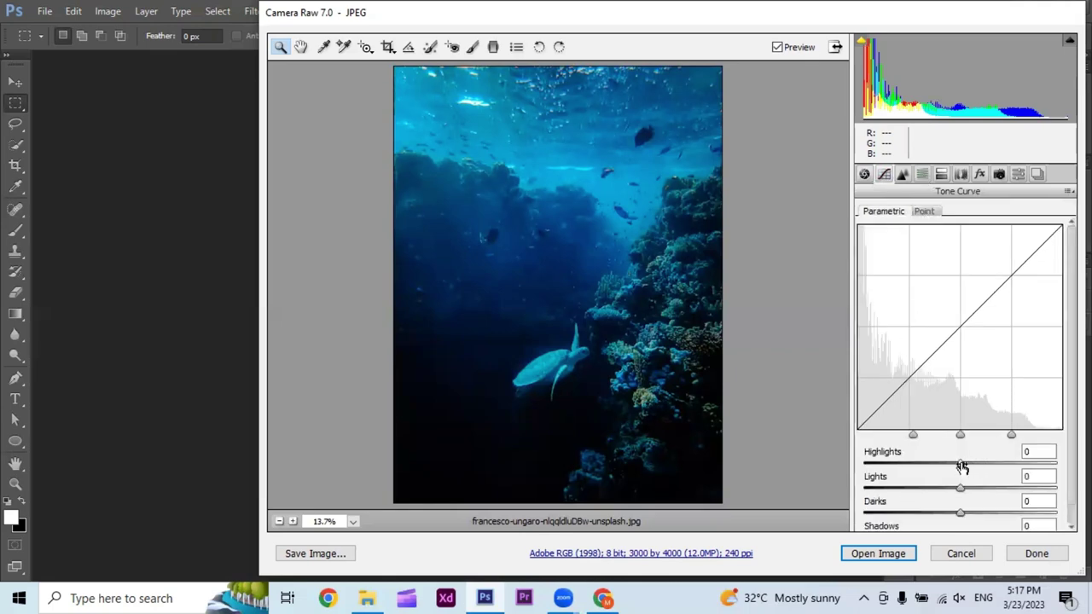
scroll(961, 467, "down", 1)
left_click_drag(961, 469, 979, 471)
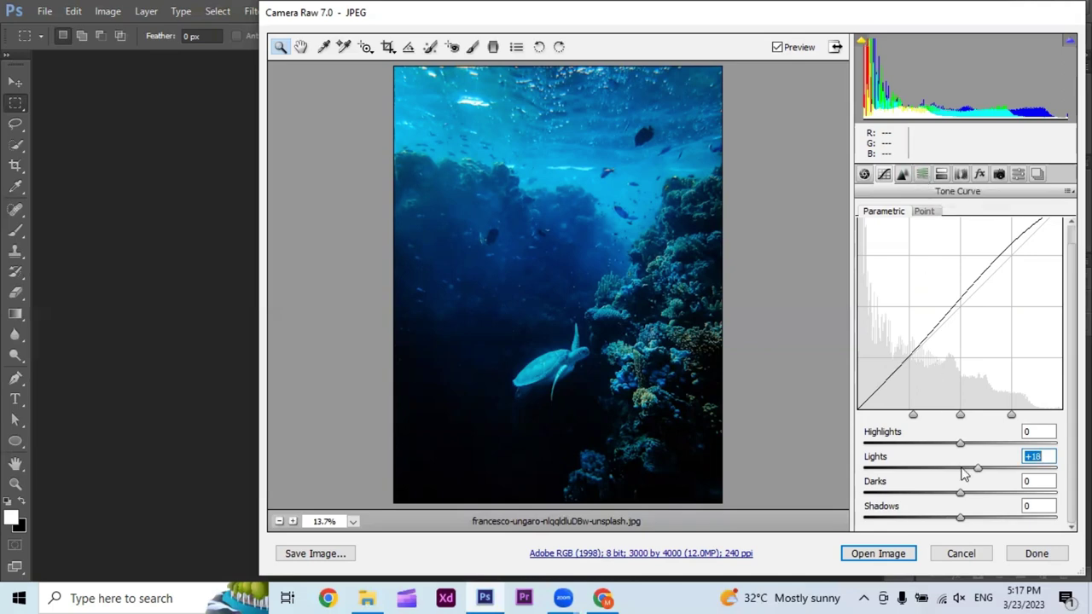
left_click_drag(961, 489, 955, 502)
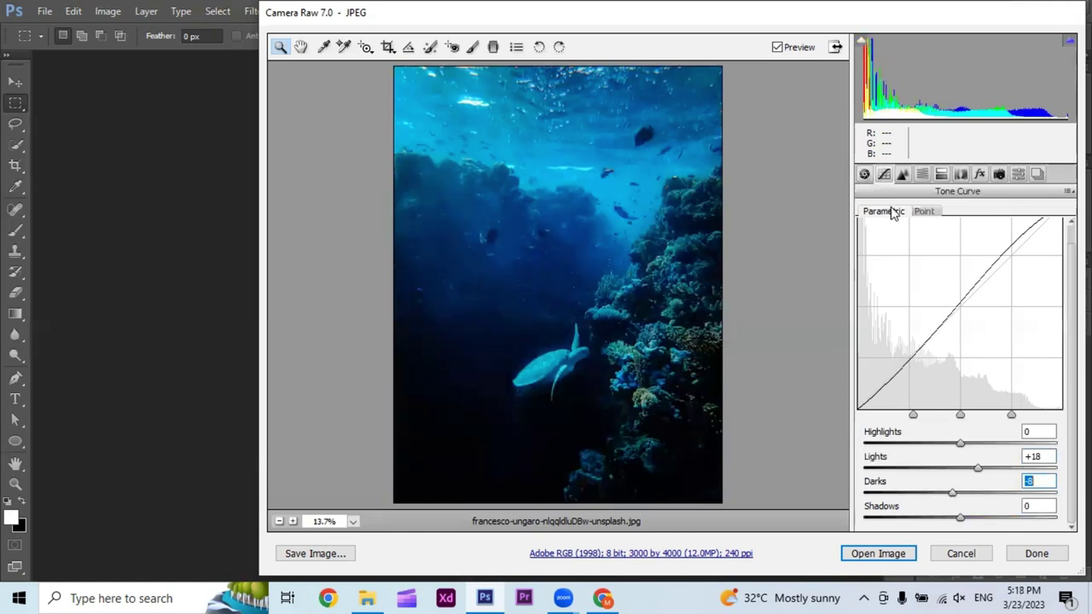
left_click(924, 175)
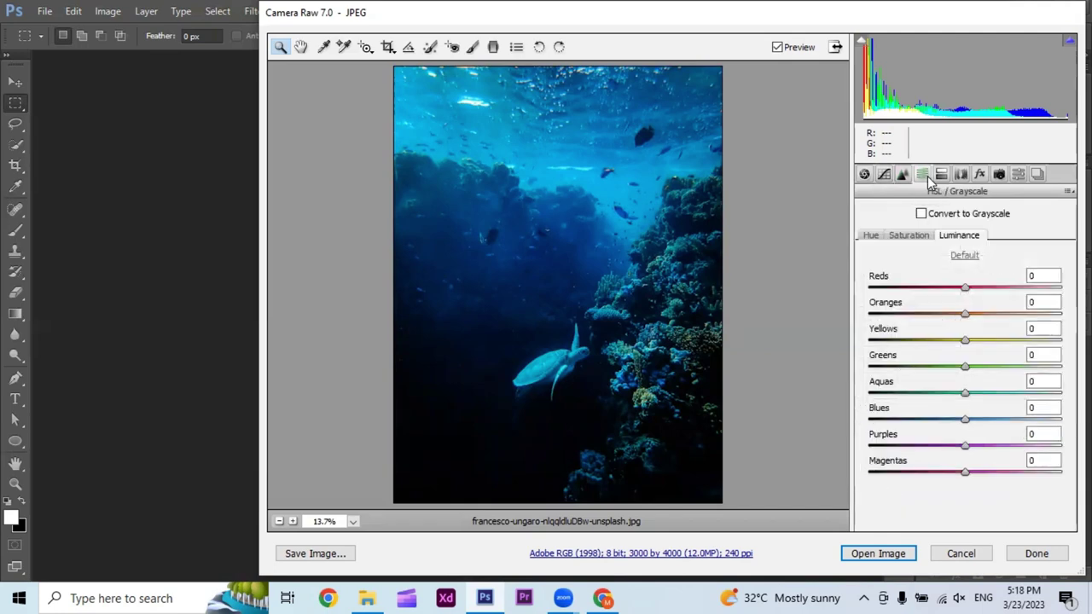
Step: Set HSL saturation to Greens -16, Aquas +4 and Blues +7
left_click(912, 236)
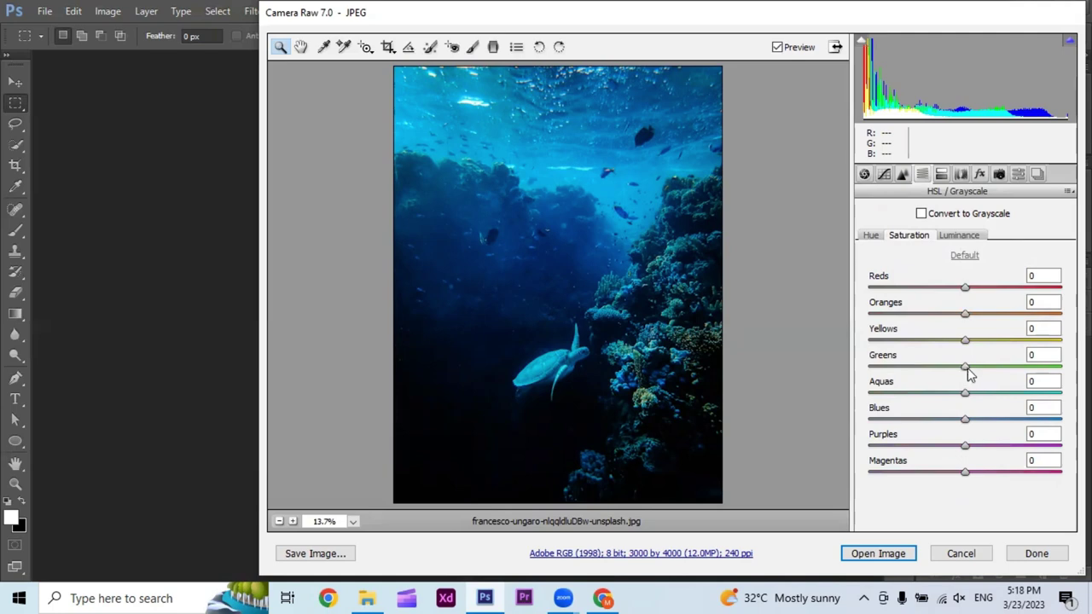
left_click_drag(965, 368, 950, 369)
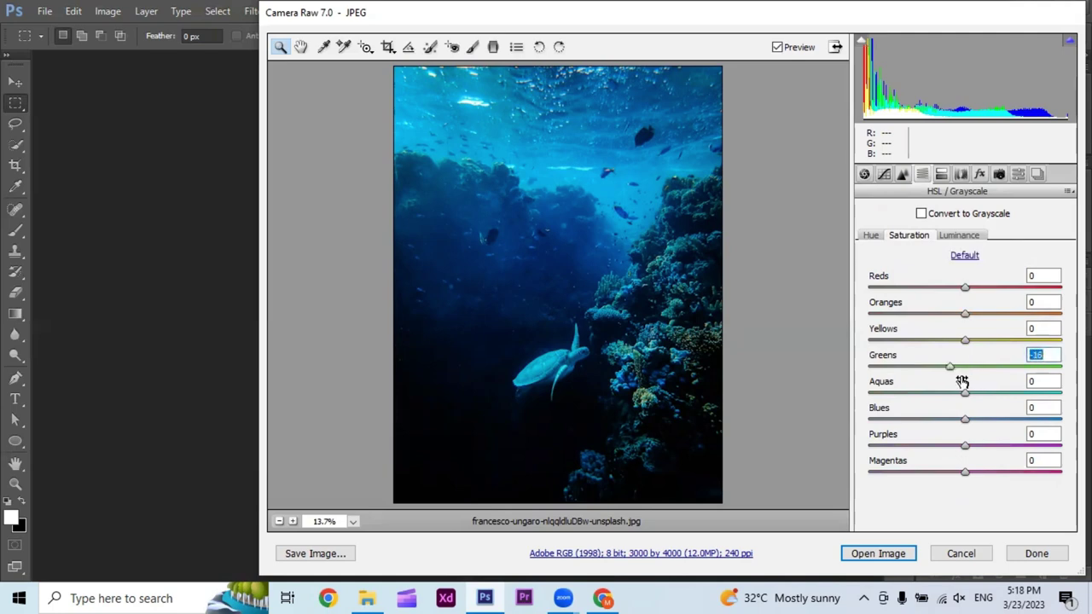
key("Tab")
key("shift+Up")
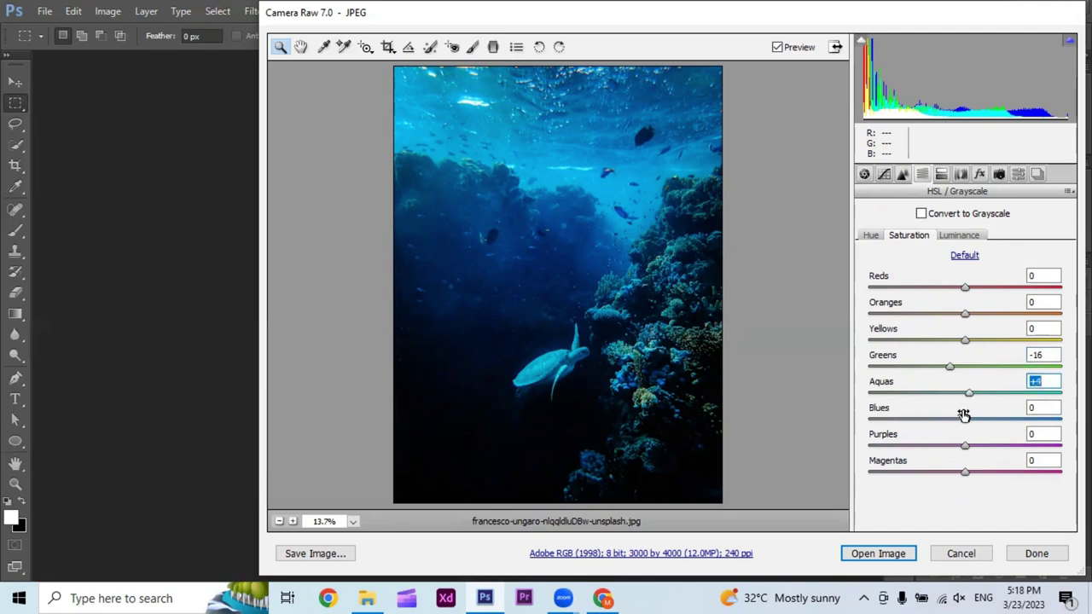
key("Down")
key("Down")
key("Down")
left_click_drag(967, 419, 970, 421)
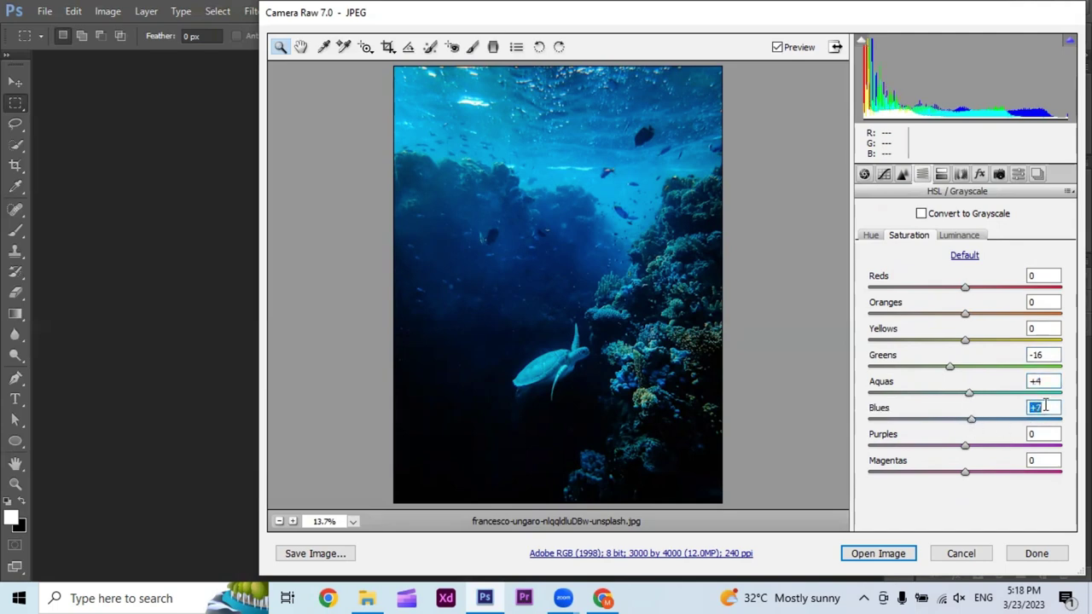
Step: Raise HSL luminance to Aquas +7 and Blues +4
left_click(959, 237)
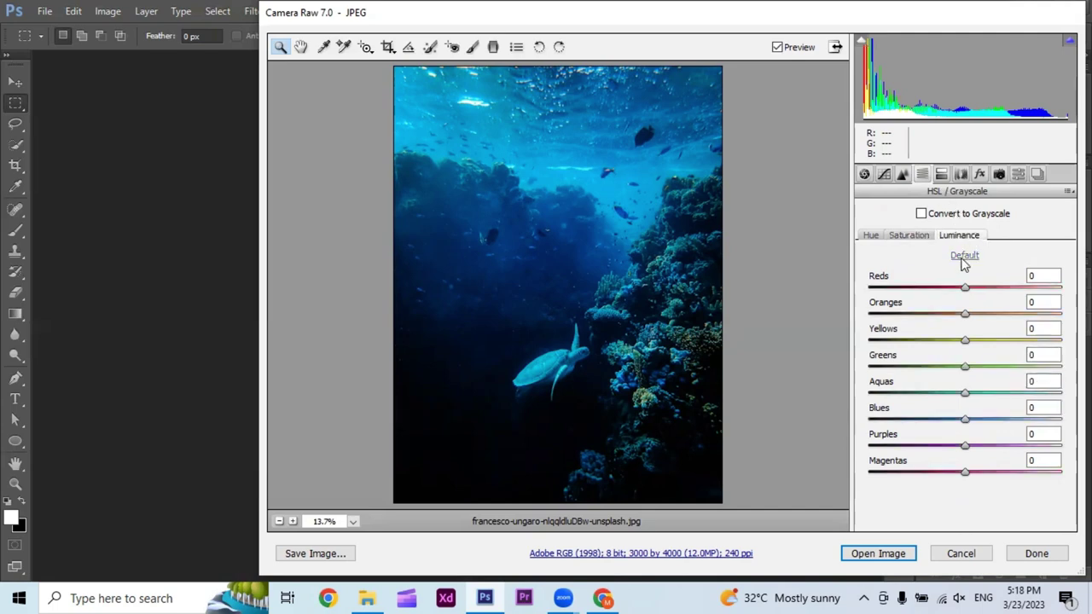
left_click(965, 395)
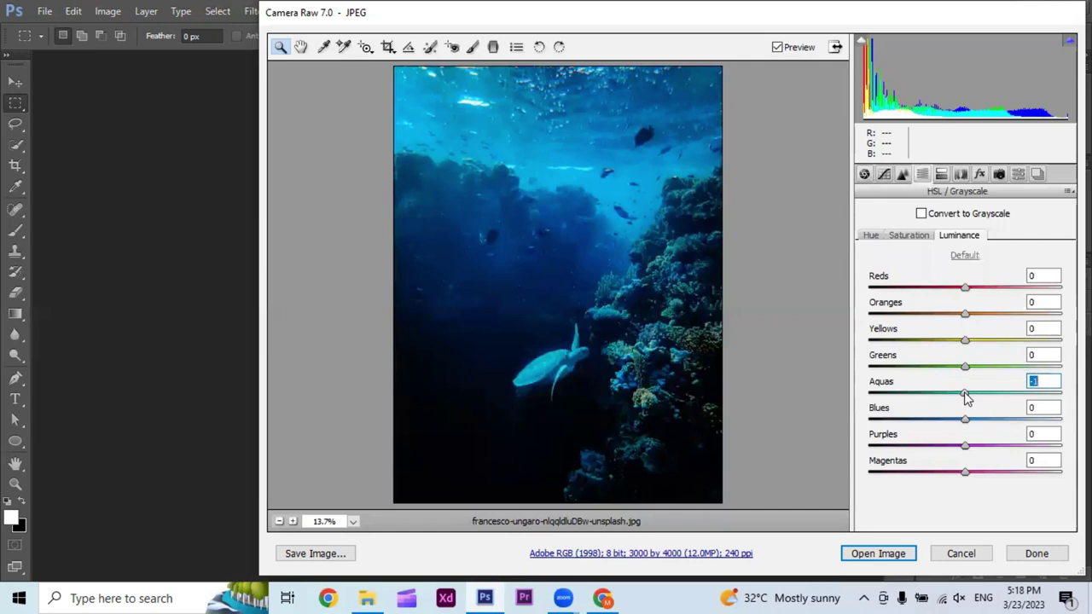
left_click(971, 393)
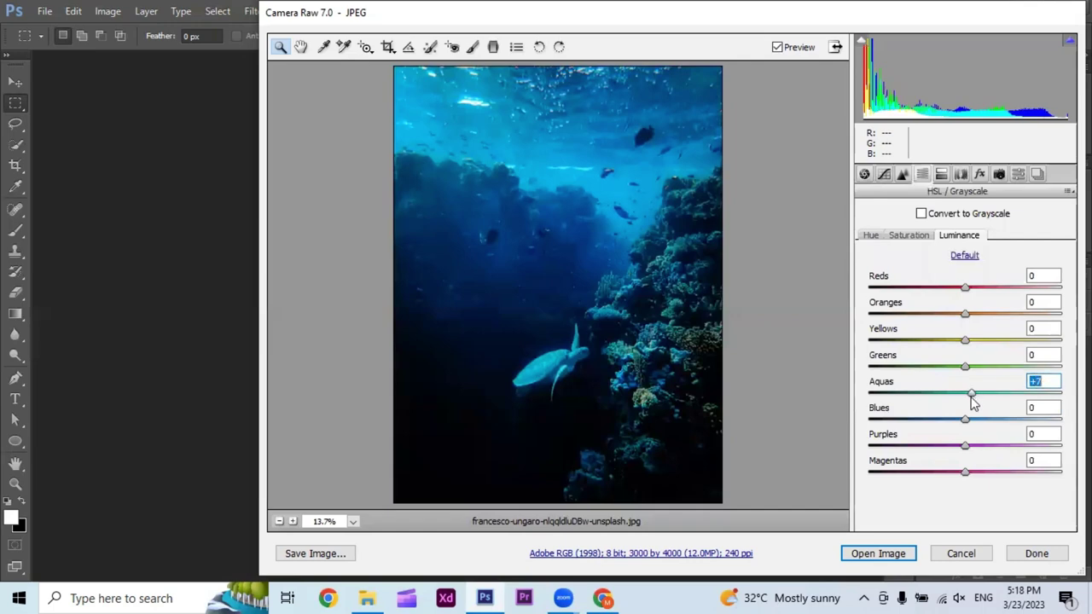
left_click(969, 419)
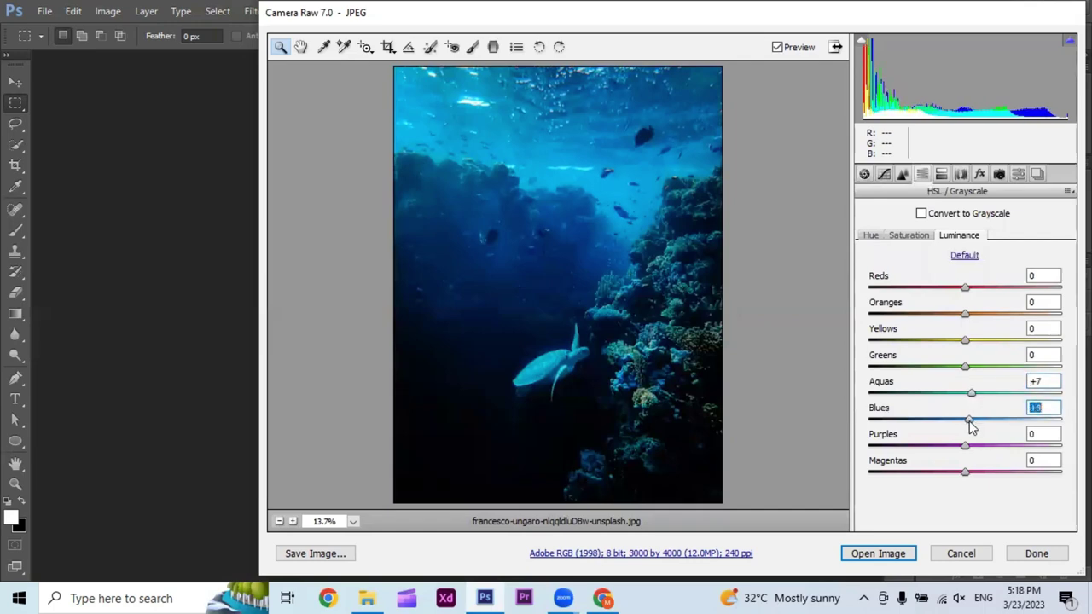
Step: Reset the Split Toning Balance to 0, then set it to +10
left_click(941, 174)
mouse_move(965, 310)
left_mouse_down()
mouse_move(1056, 312)
mouse_move(944, 316)
left_mouse_up()
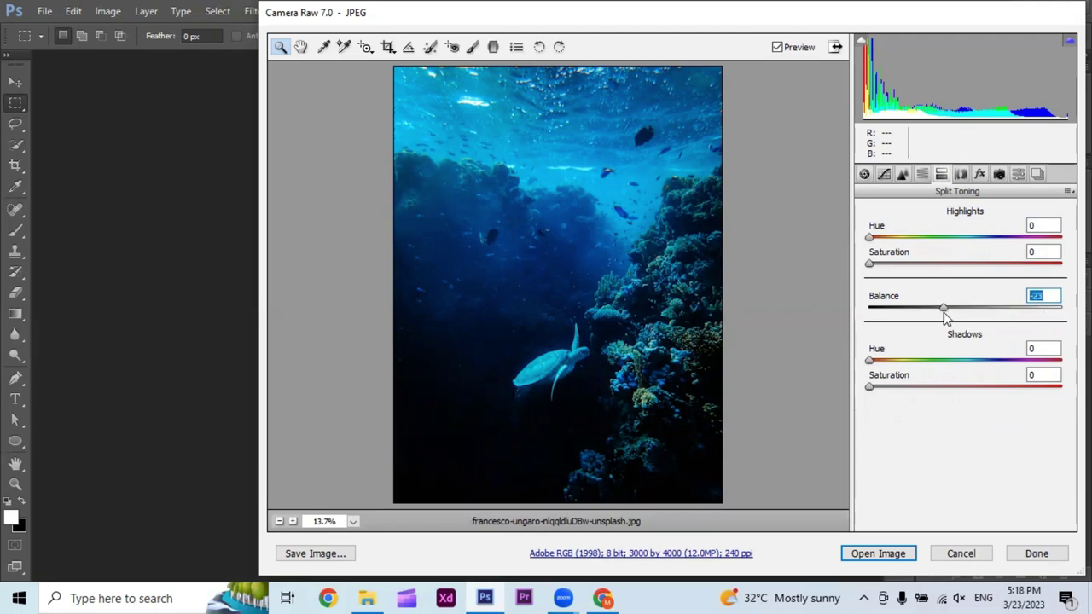
type("0")
left_click_drag(967, 307, 975, 307)
left_click(980, 176)
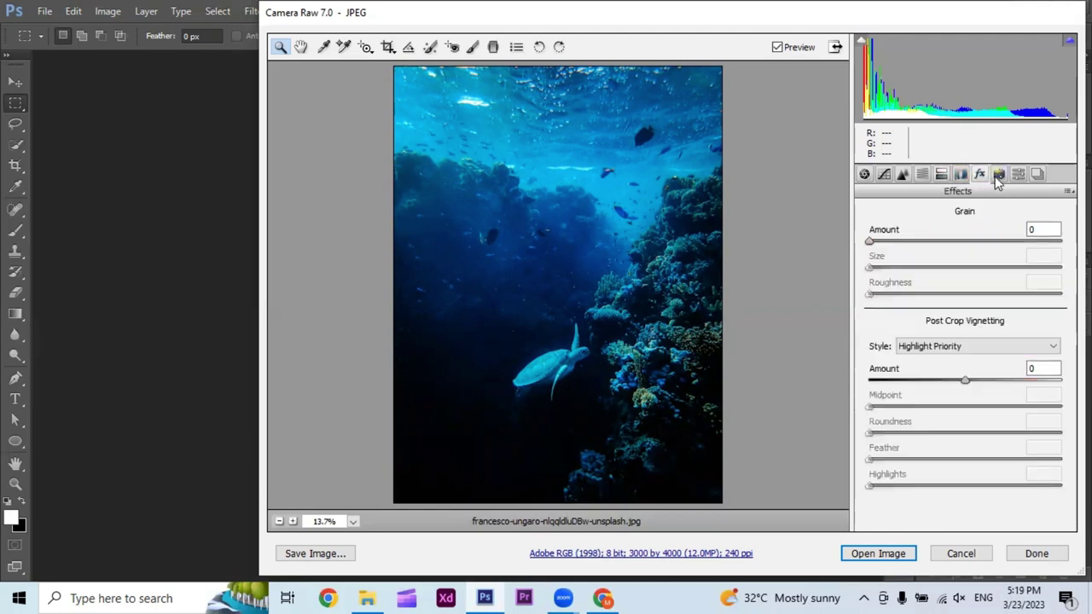
Step: Shift the Camera Calibration Blue Primary Hue to +7
left_click(996, 176)
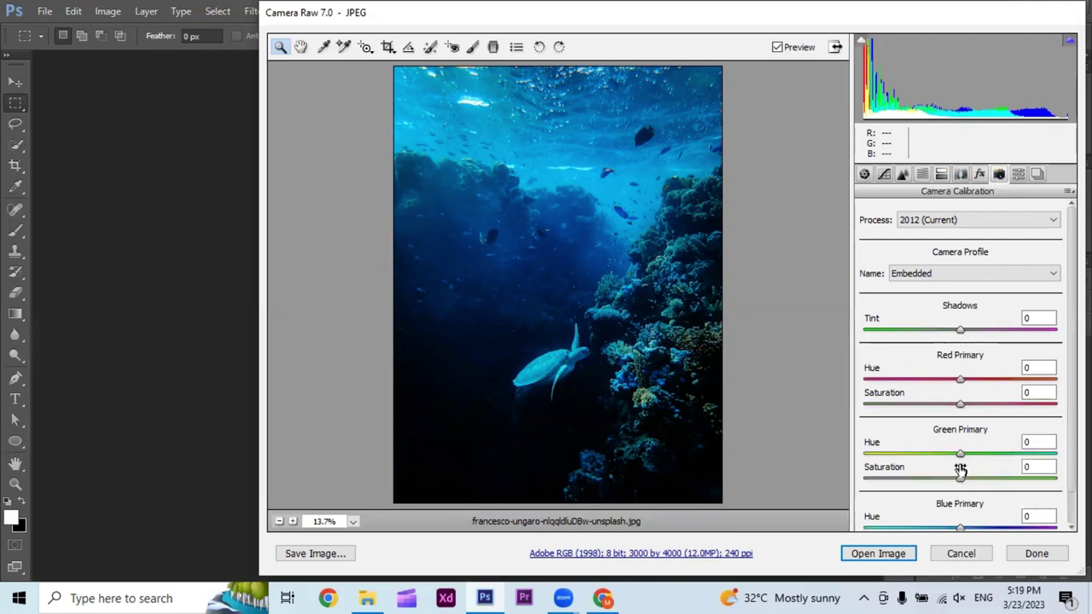
scroll(958, 486, "down", 2)
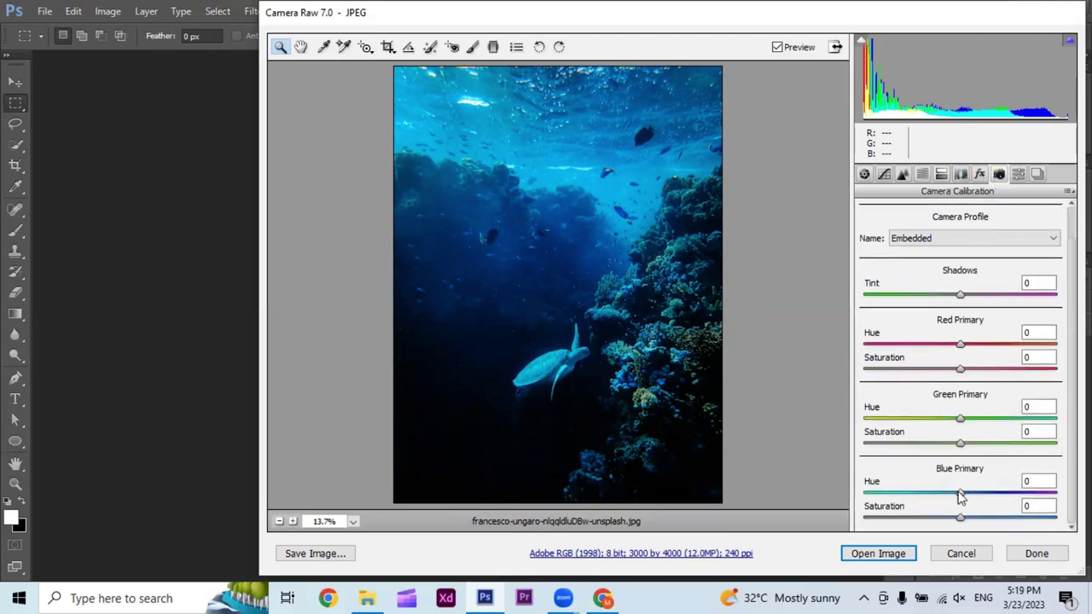
left_click_drag(960, 493, 966, 493)
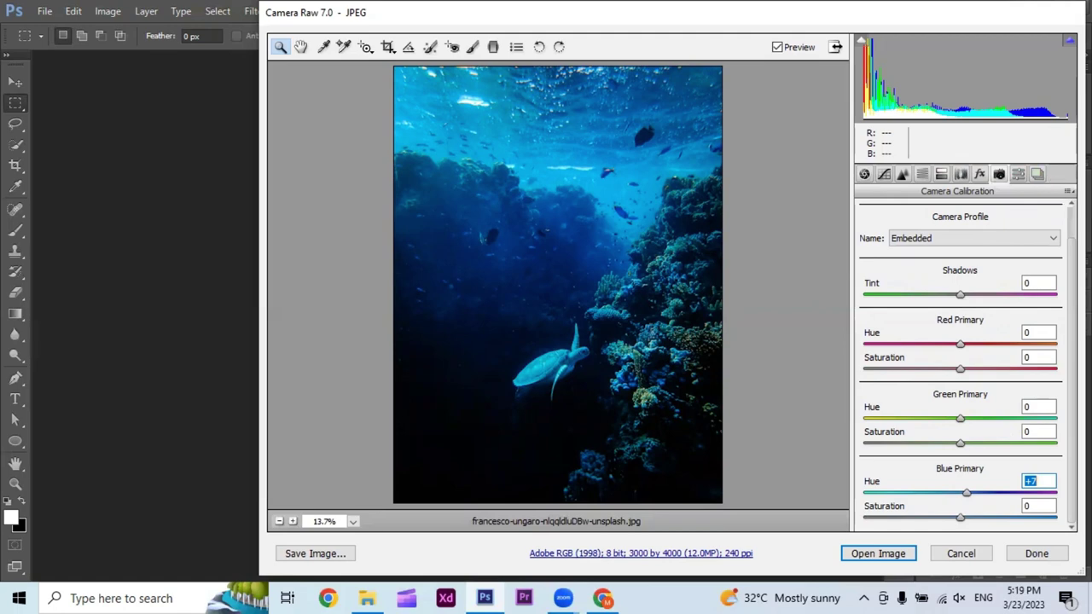
Step: Compare Image Settings with Custom Settings, then open the graded photo in Photoshop
left_click(1069, 191)
left_click(948, 209)
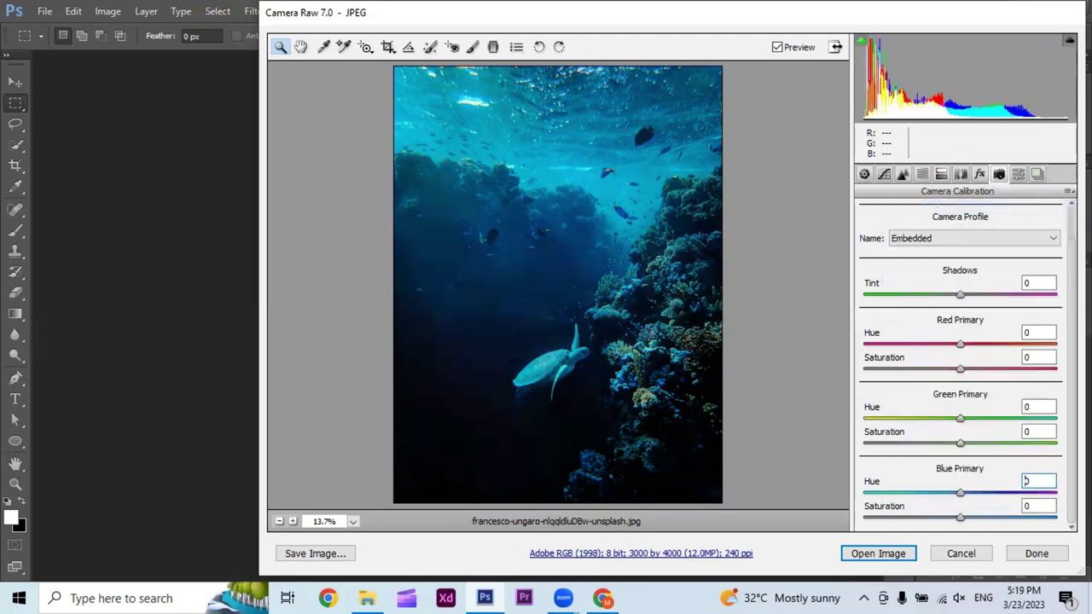
left_click(1069, 191)
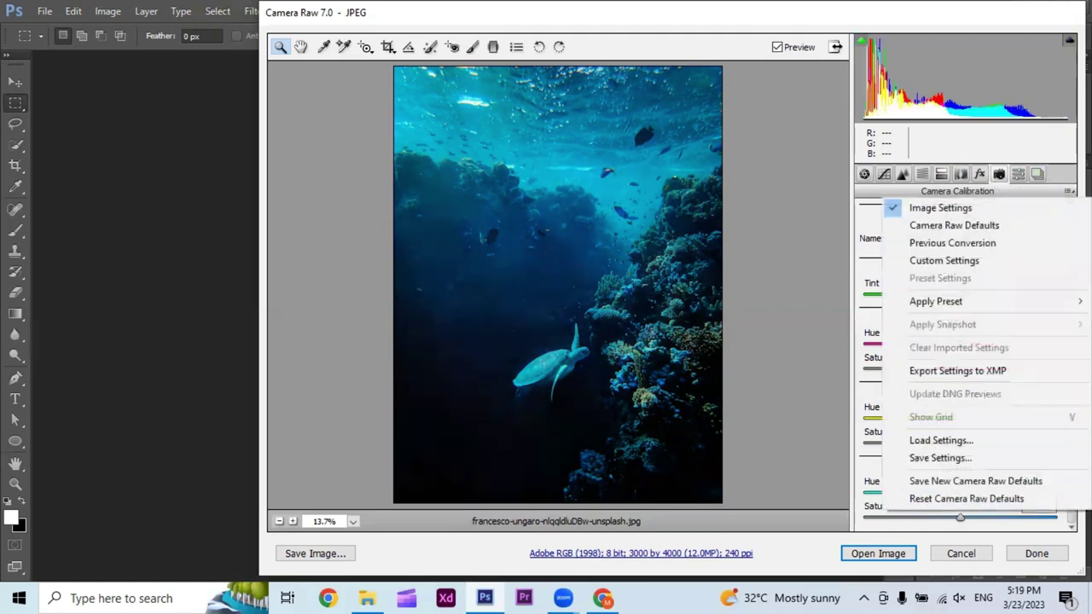
left_click(973, 261)
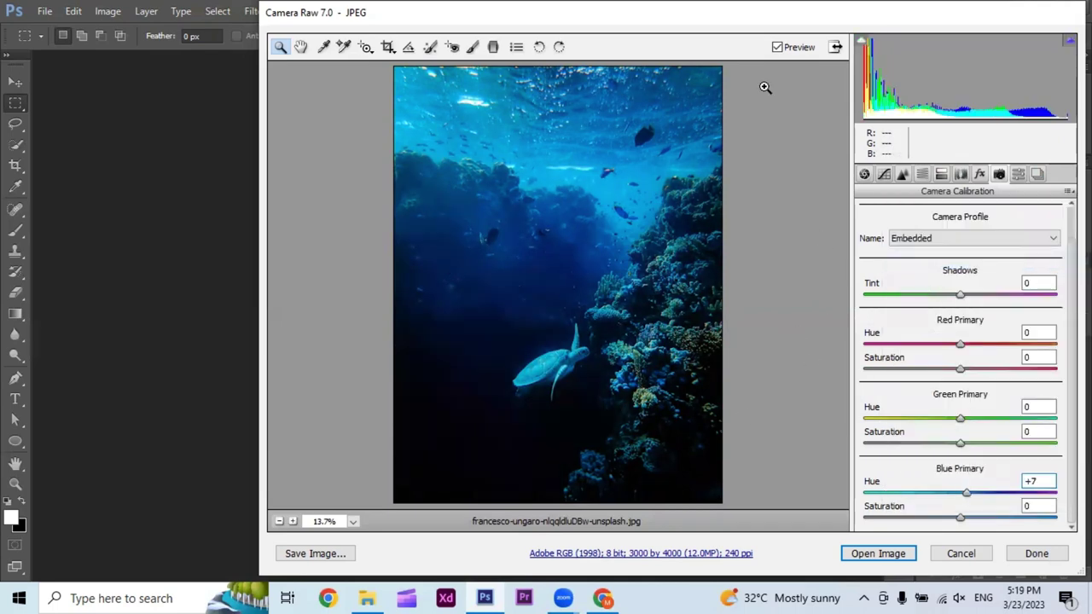
left_click(862, 556)
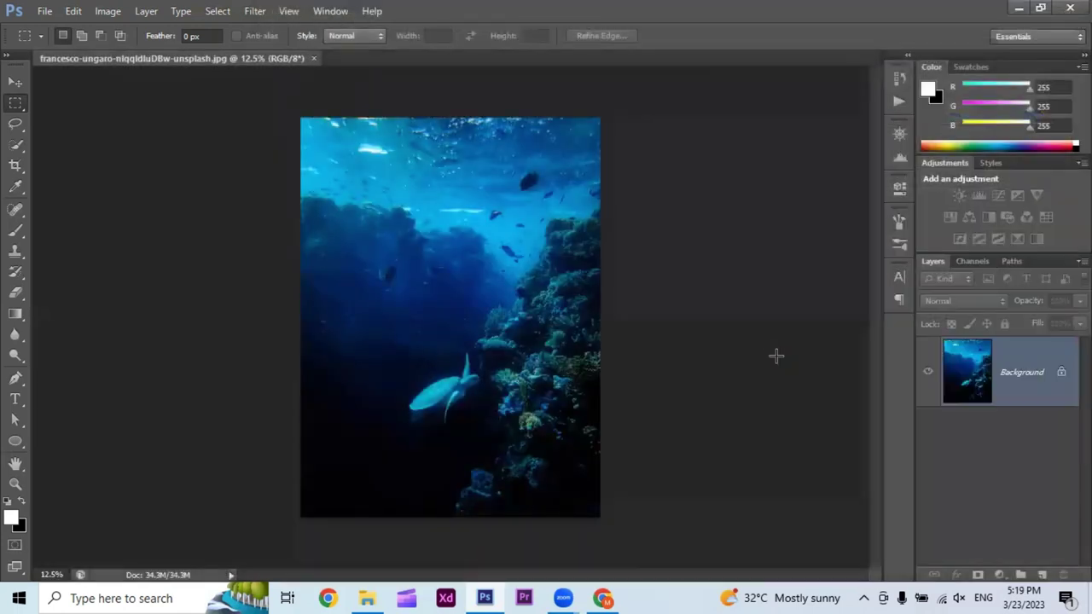
Step: Fit the photo to the window and show the new adjustment layer list
key("ctrl+0")
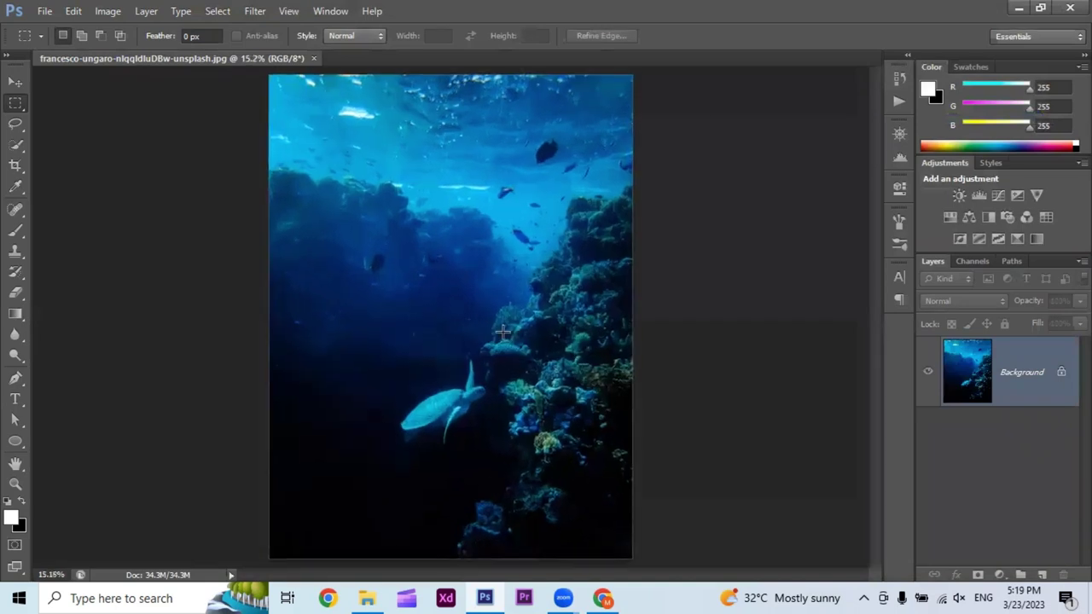
left_click(1002, 578)
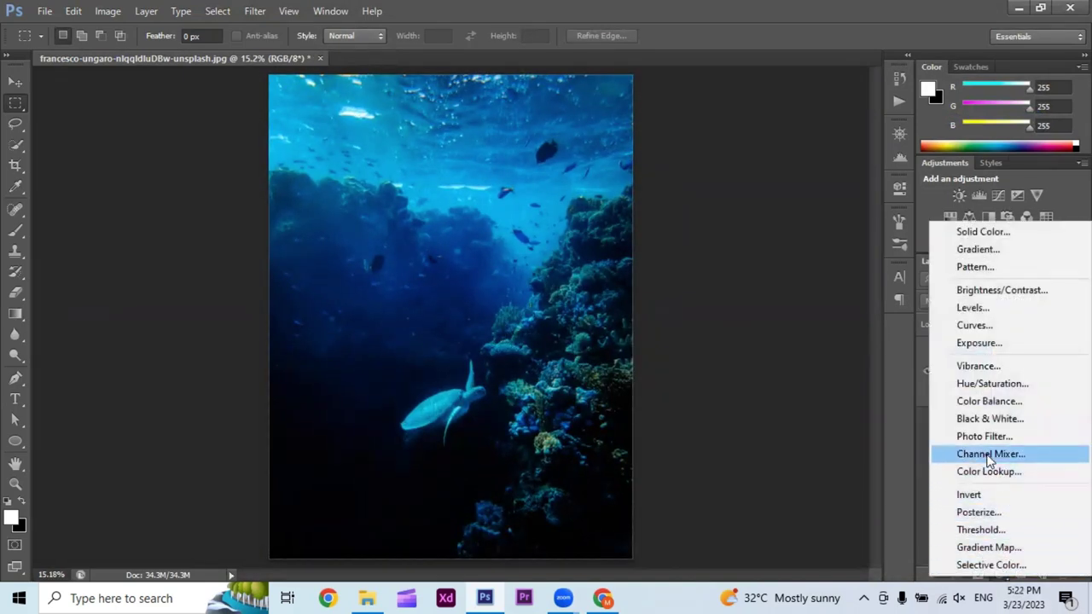
Step: Add a Color Balance layer with Midtones Cyan–Red set to 4
left_click(989, 401)
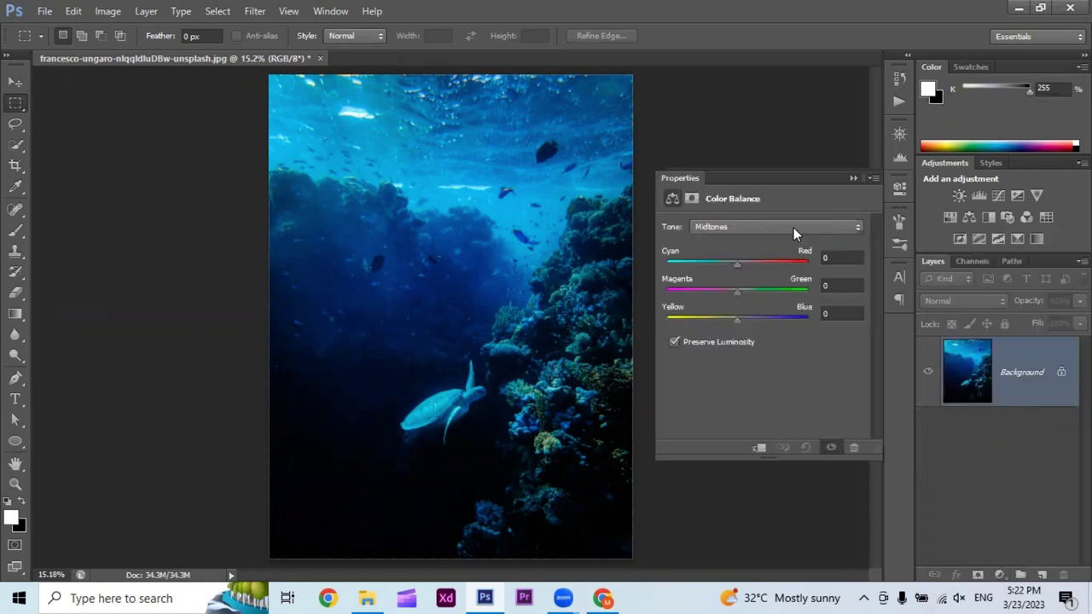
left_click(737, 265)
left_click_drag(744, 264, 748, 266)
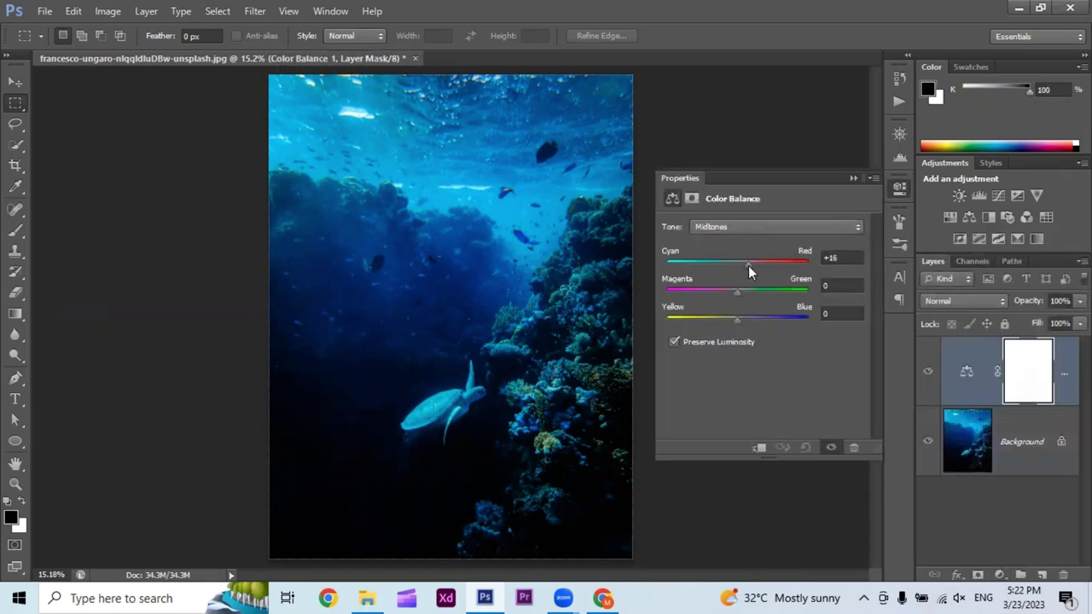
double_click(830, 257)
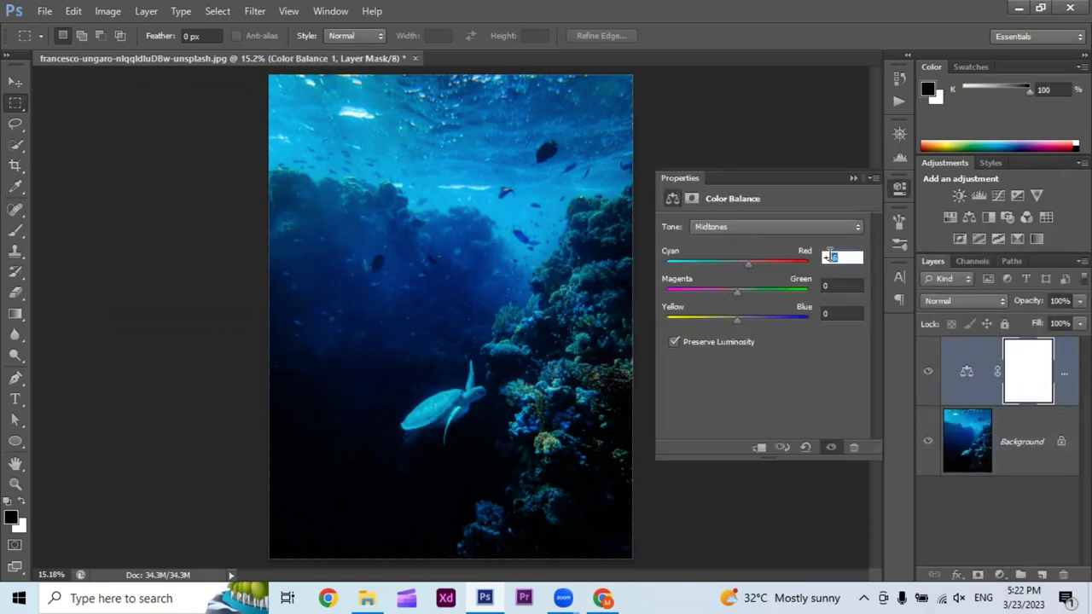
key("BackSpace")
type("4")
key("Return")
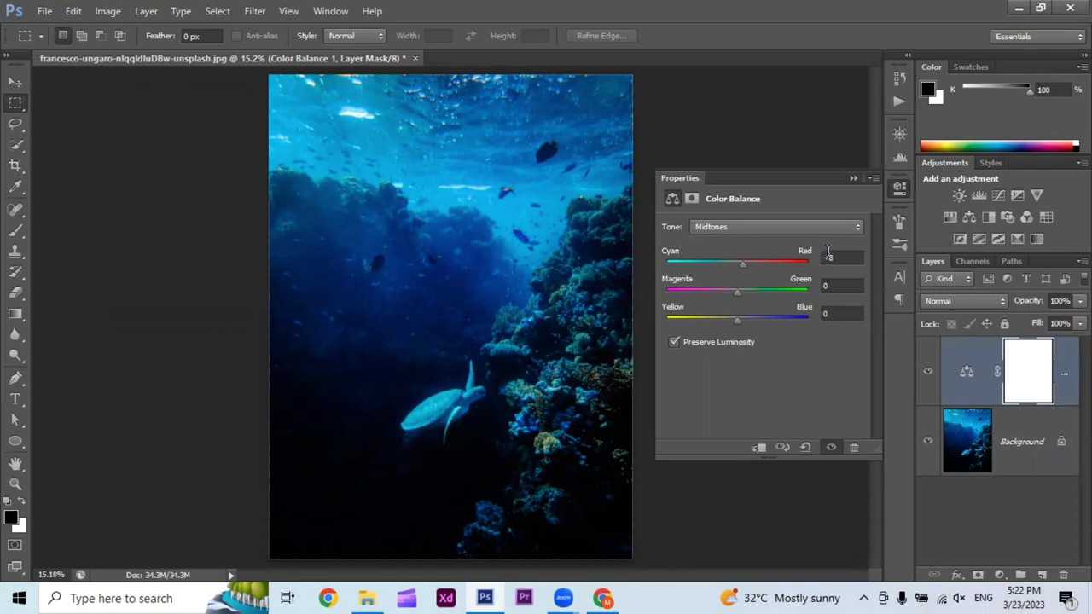
Step: Close Properties and toggle the Color Balance layer's visibility to compare
left_click(852, 179)
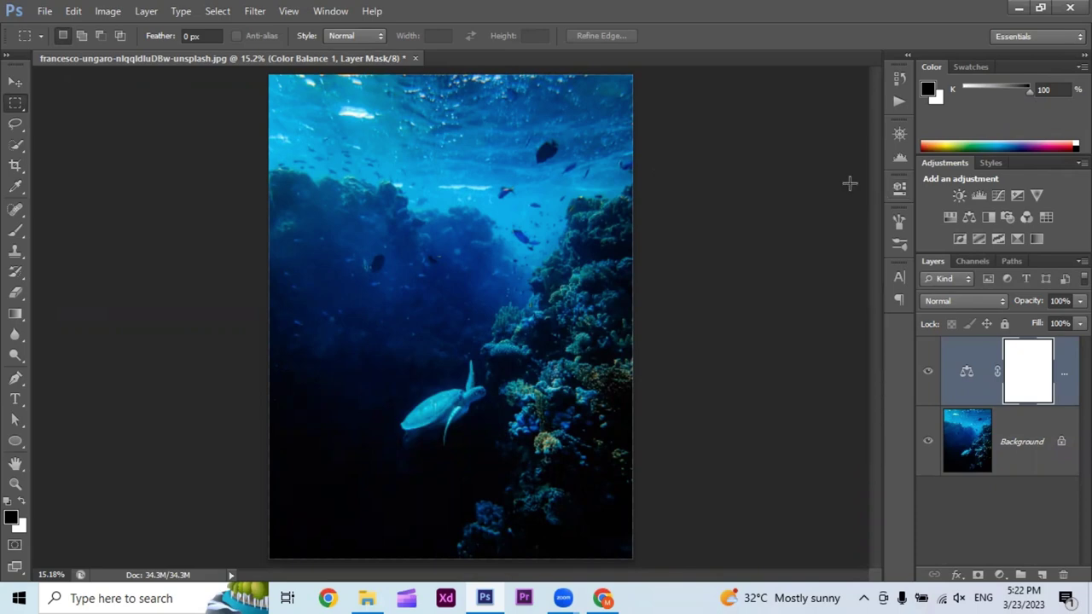
left_click(929, 373)
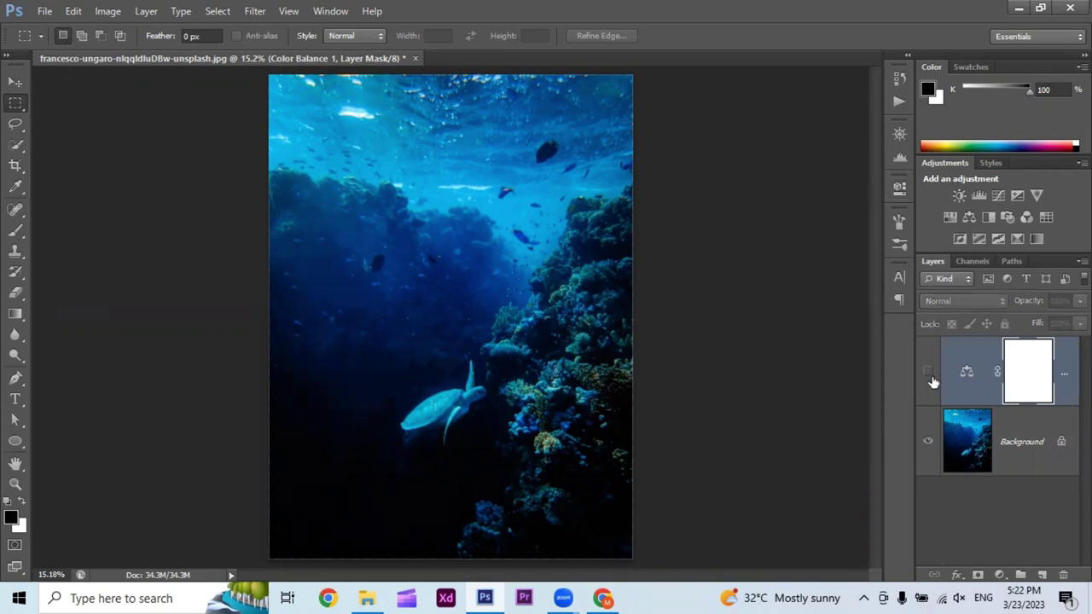
left_click(931, 375)
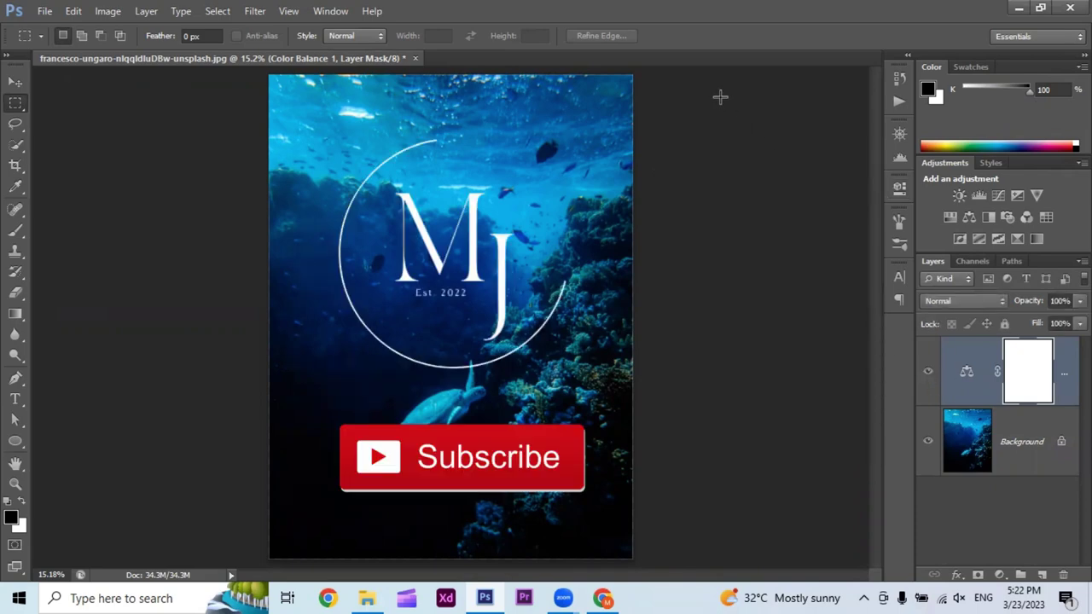